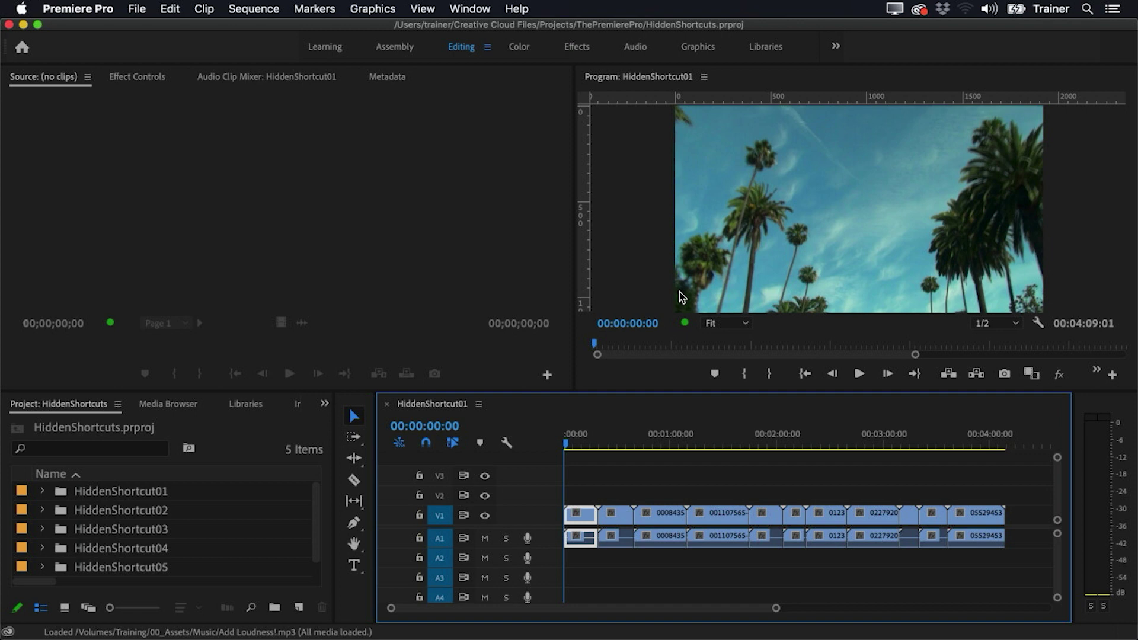
# Search the Keyboard Shortcuts editor for 'pen' to find the Pen Tool's shortcut.
pyautogui.click(98, 10)
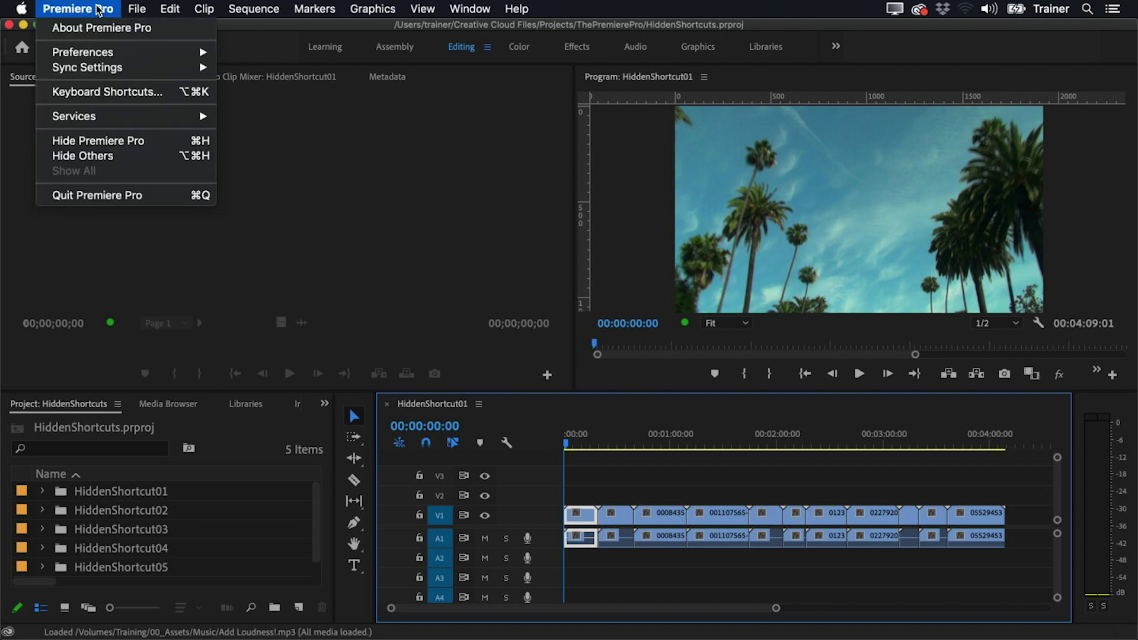
pyautogui.click(107, 92)
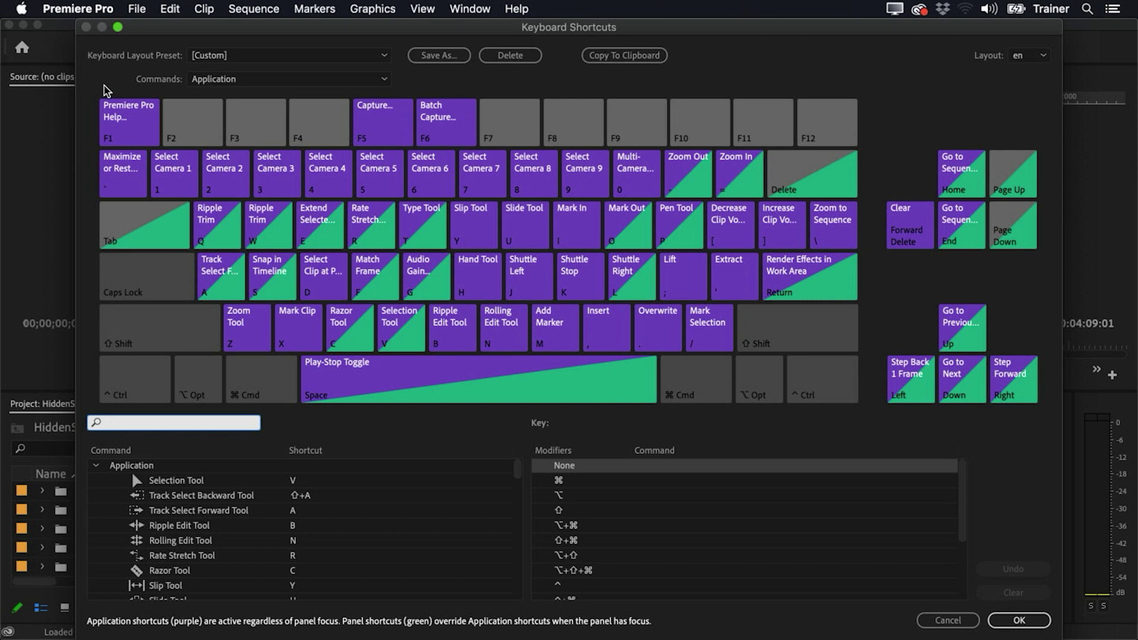
pyautogui.write('pen')
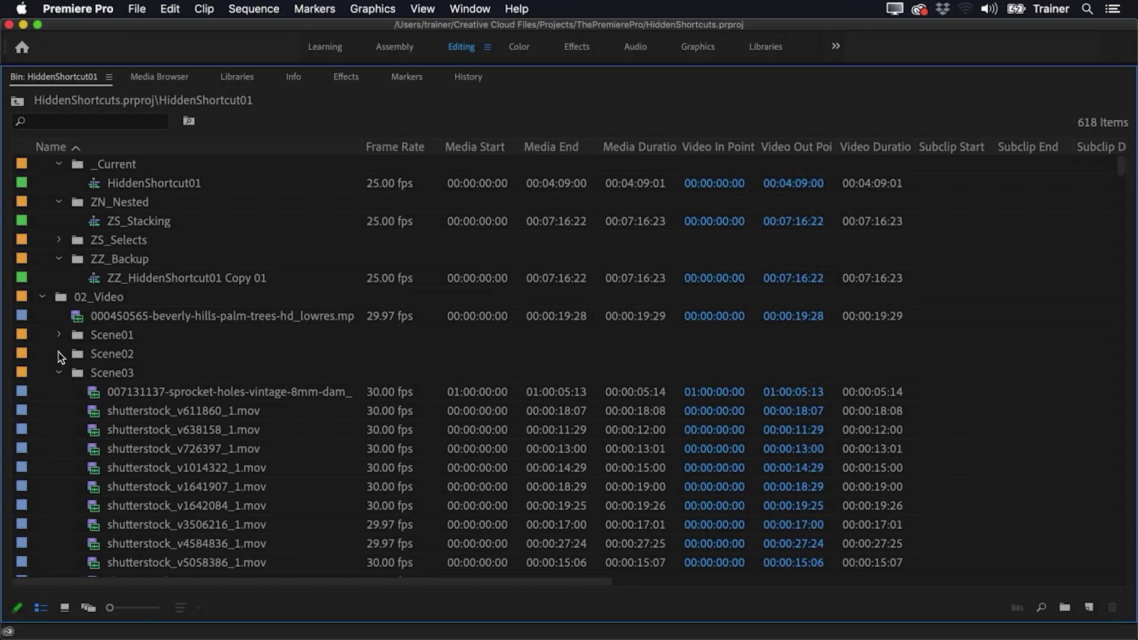
# Expand the Scene02 and Scene01 bins, then collapse the Scene03 bin.
pyautogui.click(59, 353)
pyautogui.click(59, 334)
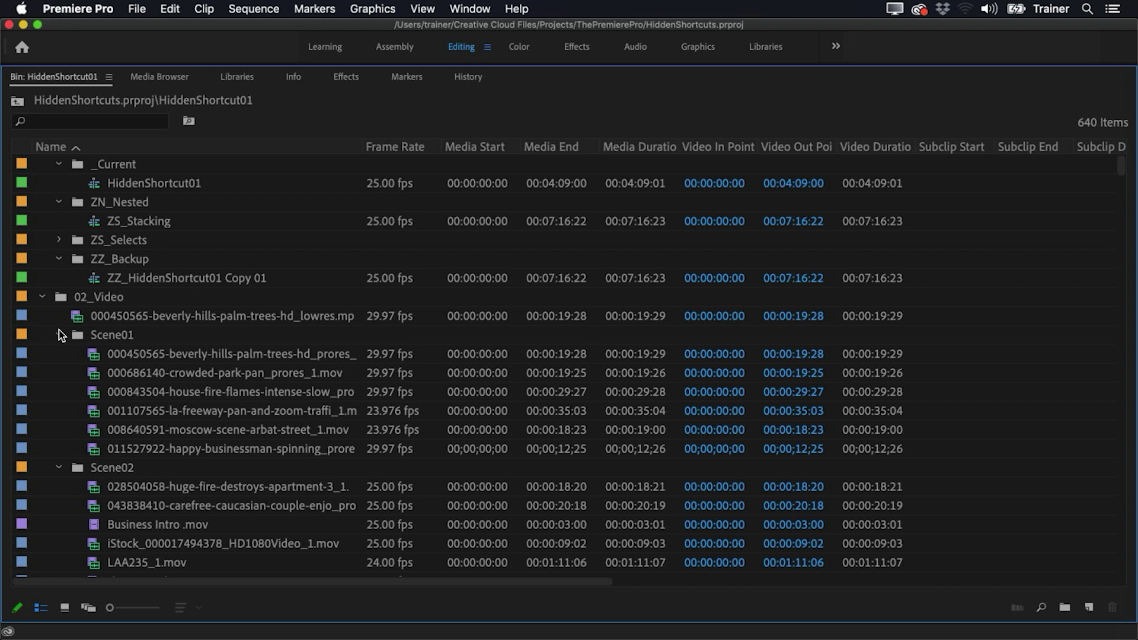
pyautogui.scroll(-10, 254, 478)
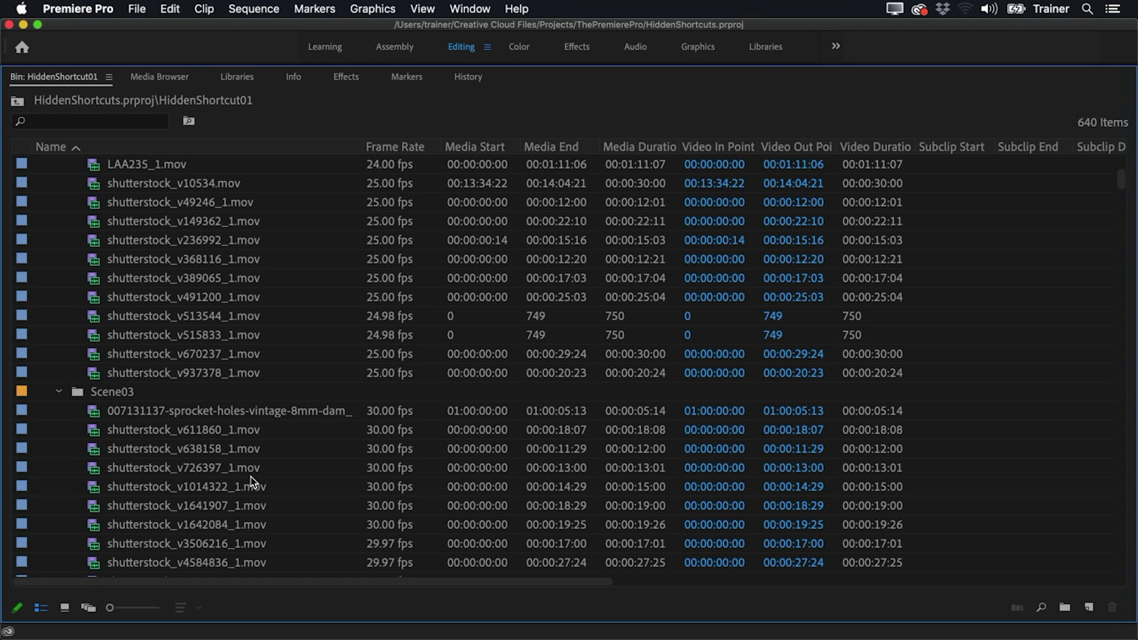
pyautogui.click(59, 392)
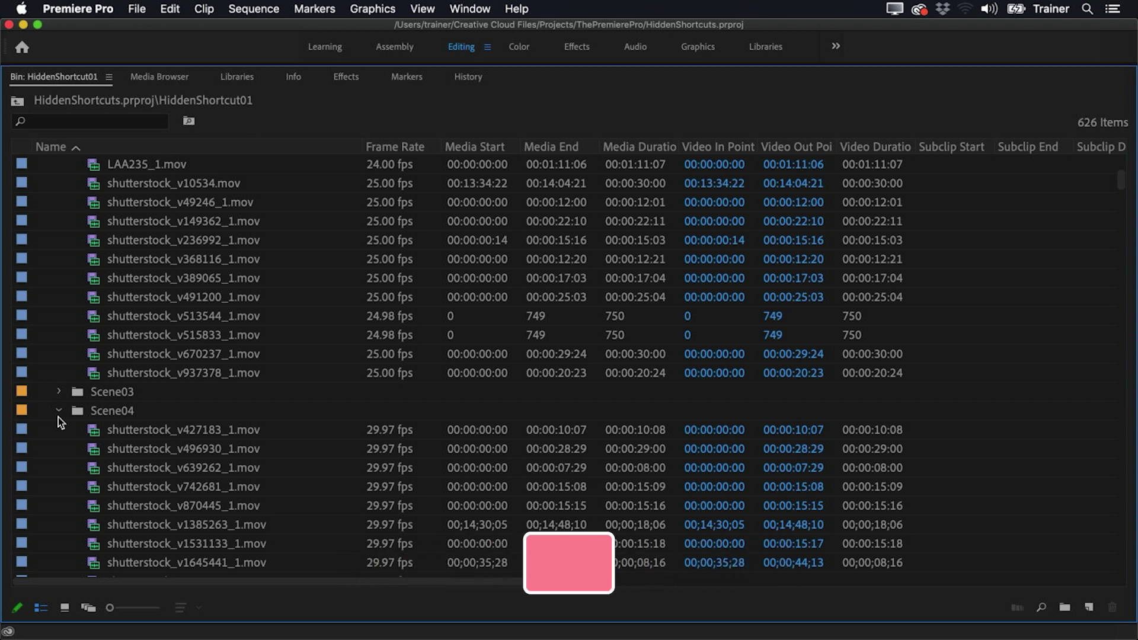
# Collapse every bin at once, then expand all bins and sub-bins together.
pyautogui.keyDown('alt'); pyautogui.click(58, 412); pyautogui.keyUp('alt')
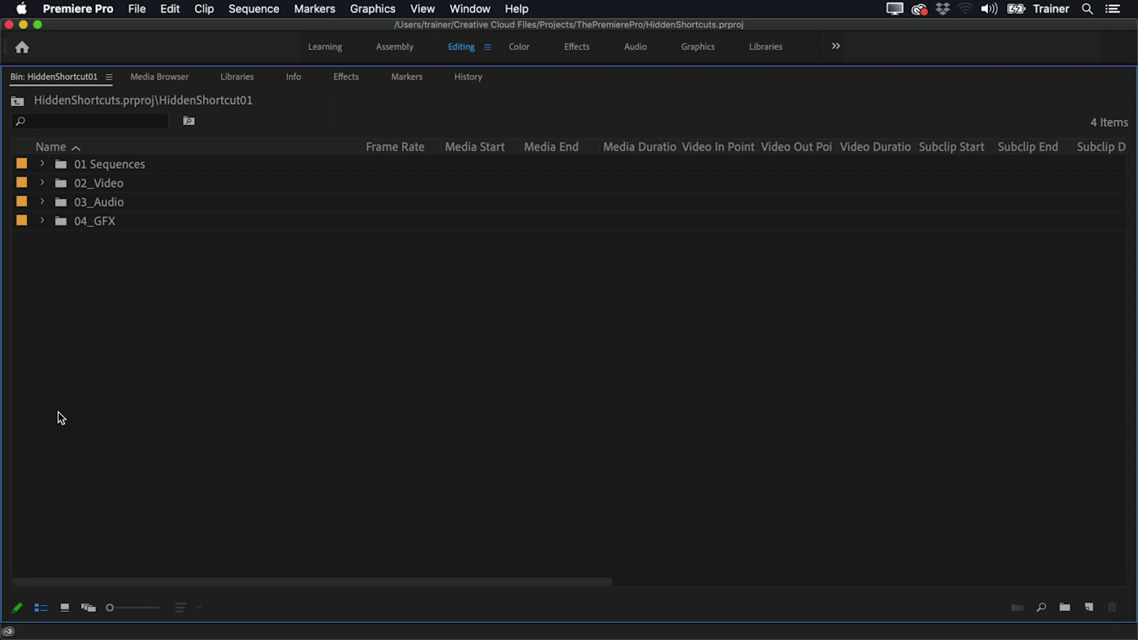
pyautogui.keyDown('alt'); pyautogui.click(41, 222); pyautogui.keyUp('alt')
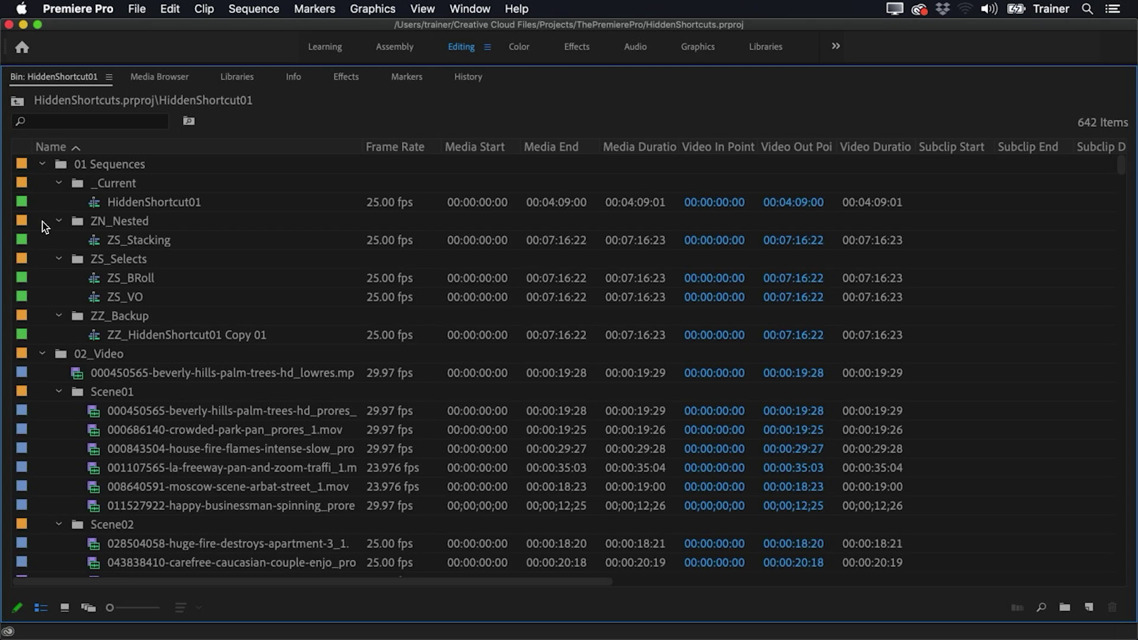
pyautogui.scroll(-15, 228, 360)
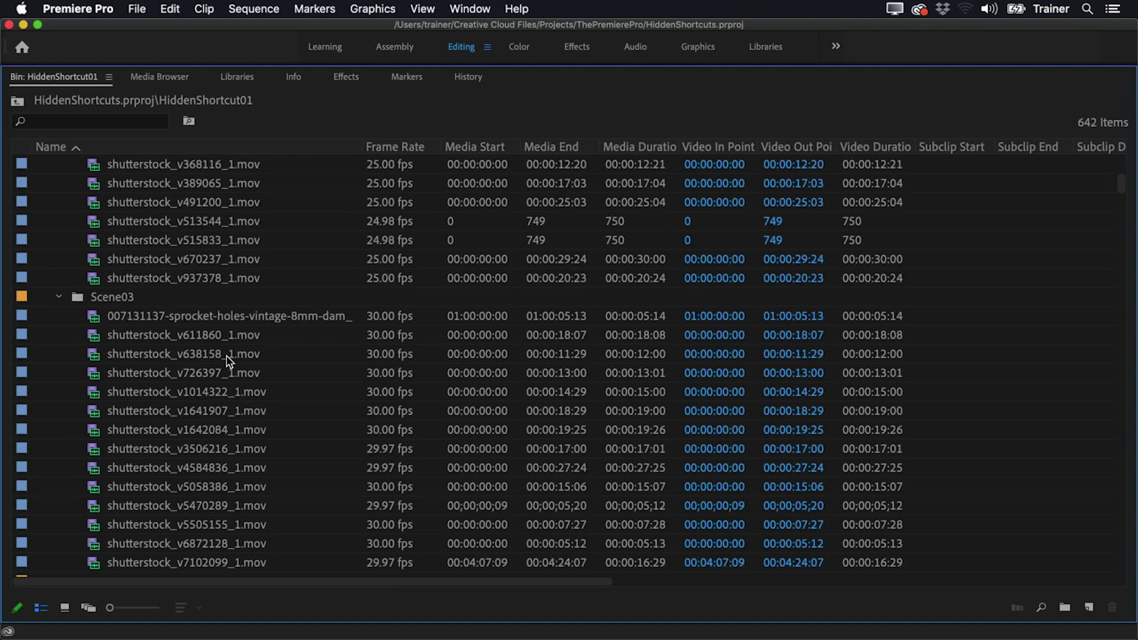
pyautogui.scroll(-15, 229, 360)
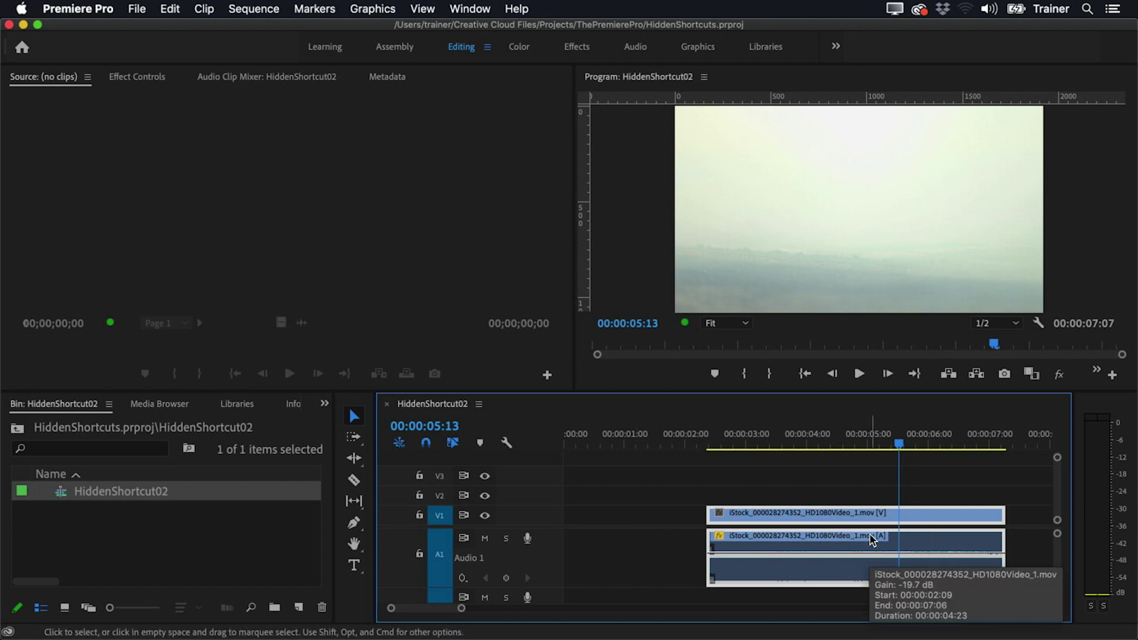
# Lock track A1 and trim the V1 clip's end so only the video gets shorter.
pyautogui.moveTo(1003, 515); pyautogui.dragTo(941, 517)
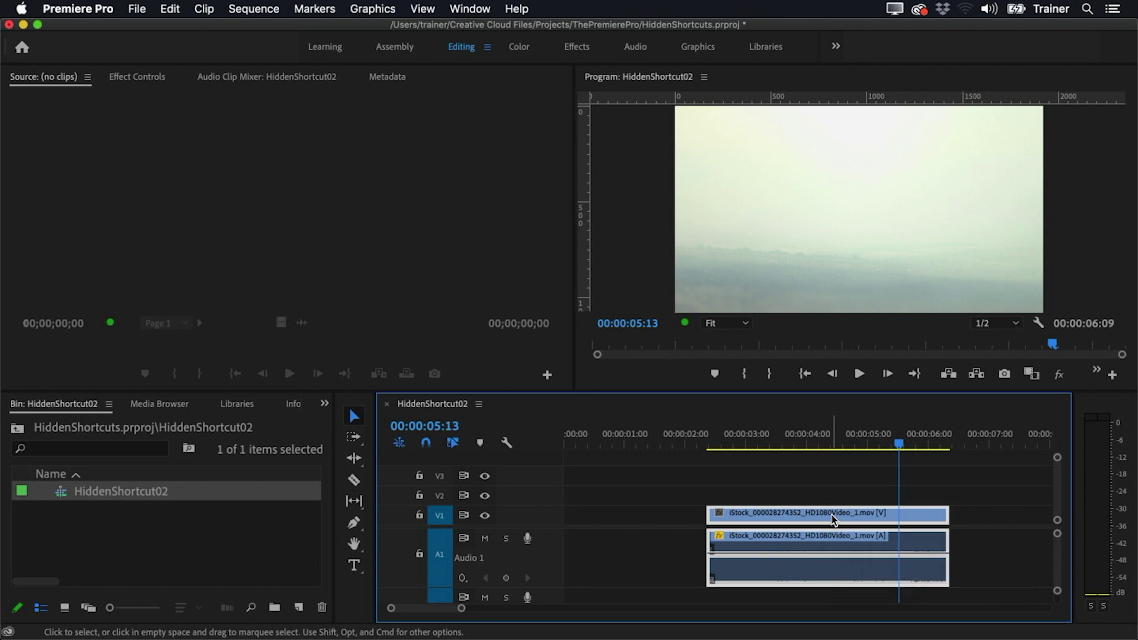
pyautogui.click(419, 554)
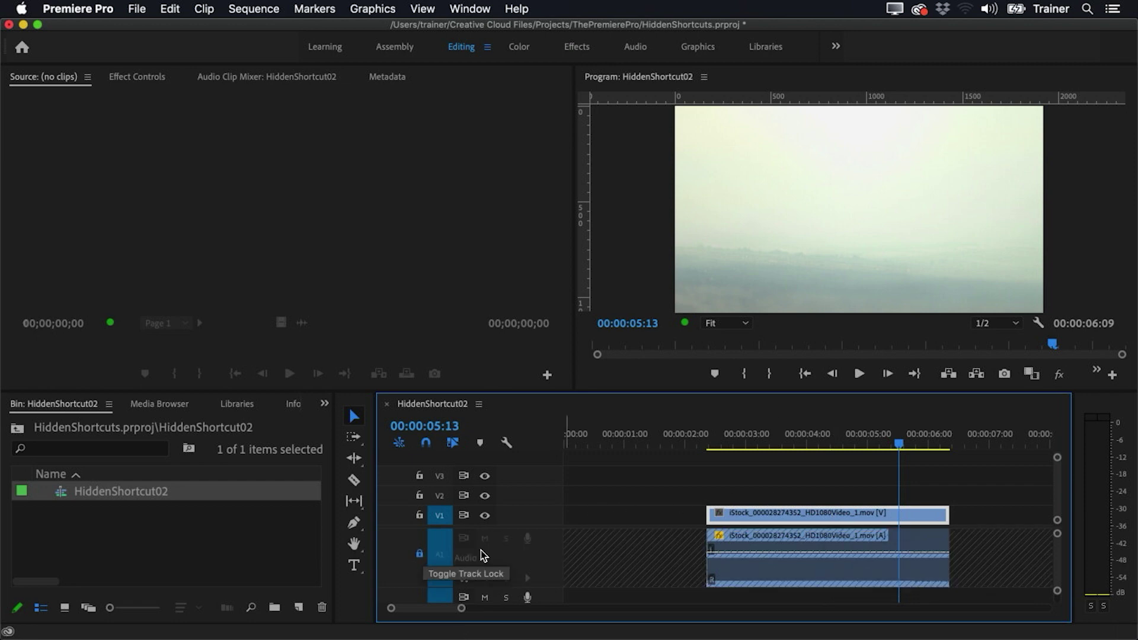
pyautogui.moveTo(945, 511); pyautogui.dragTo(818, 508)
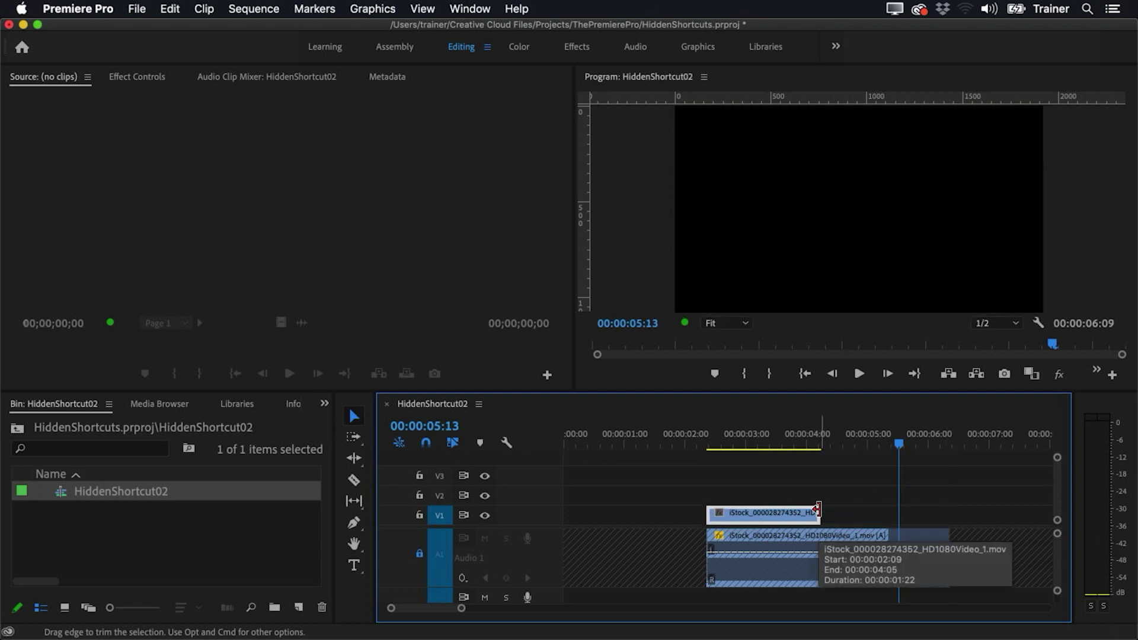
pyautogui.click(420, 554)
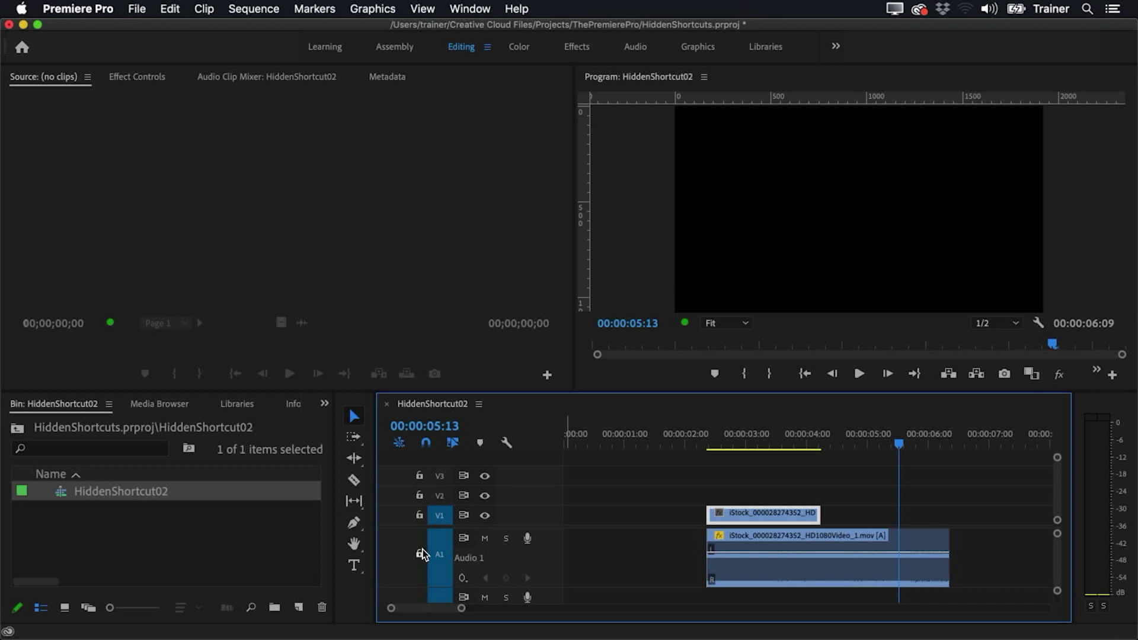
pyautogui.click(797, 480)
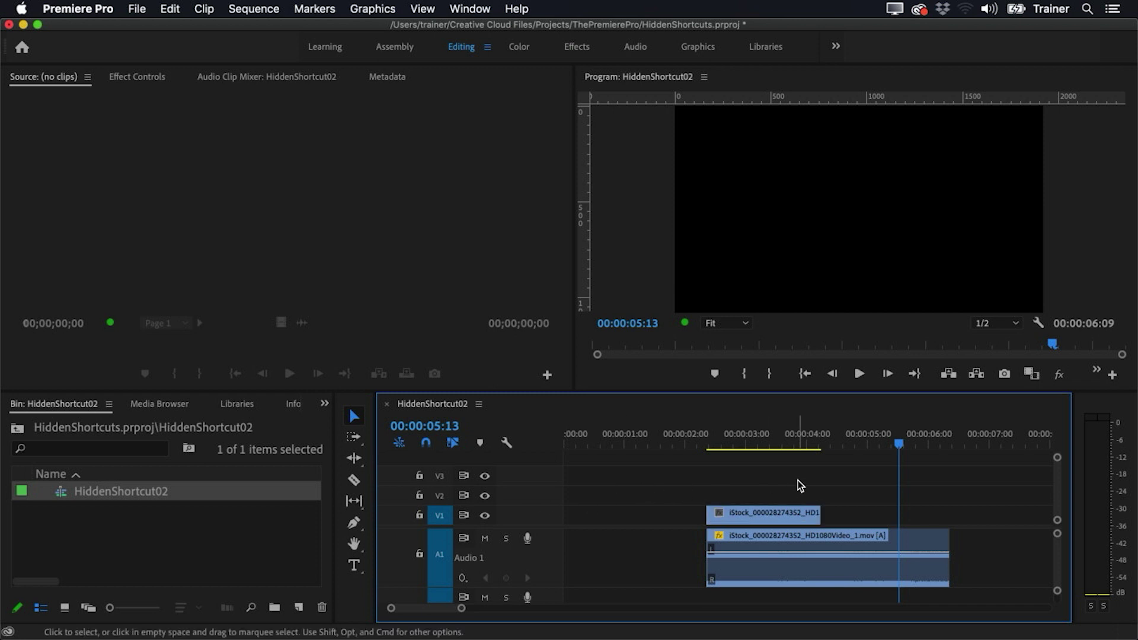
pyautogui.press('super+z')
pyautogui.press('super+z')
pyautogui.press('super+z')
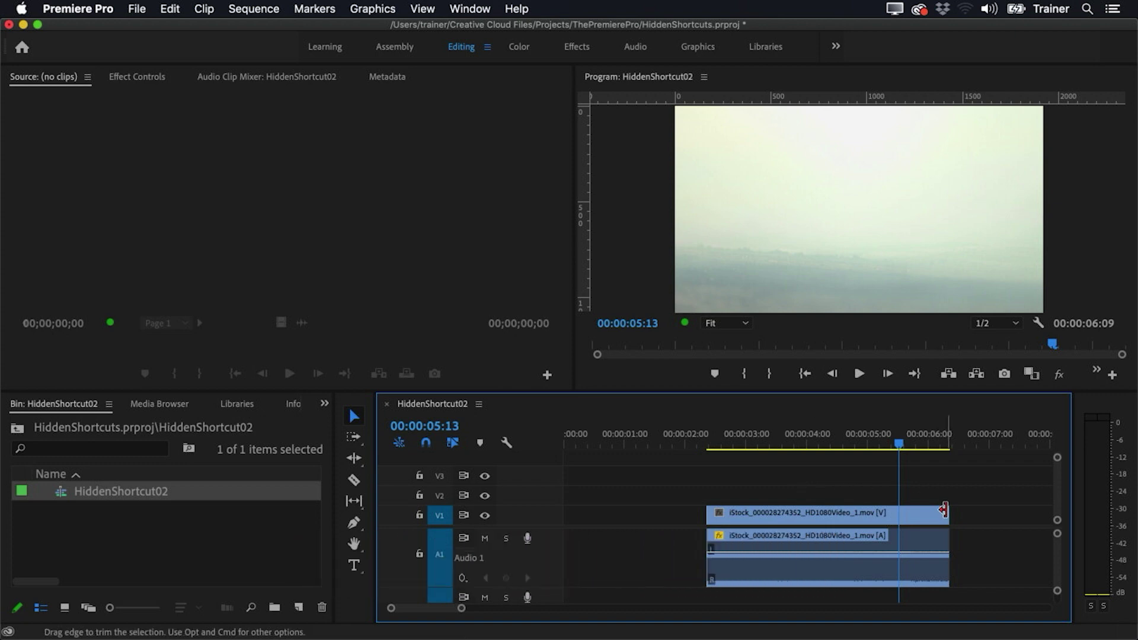
pyautogui.moveTo(944, 512); pyautogui.dragTo(859, 510)
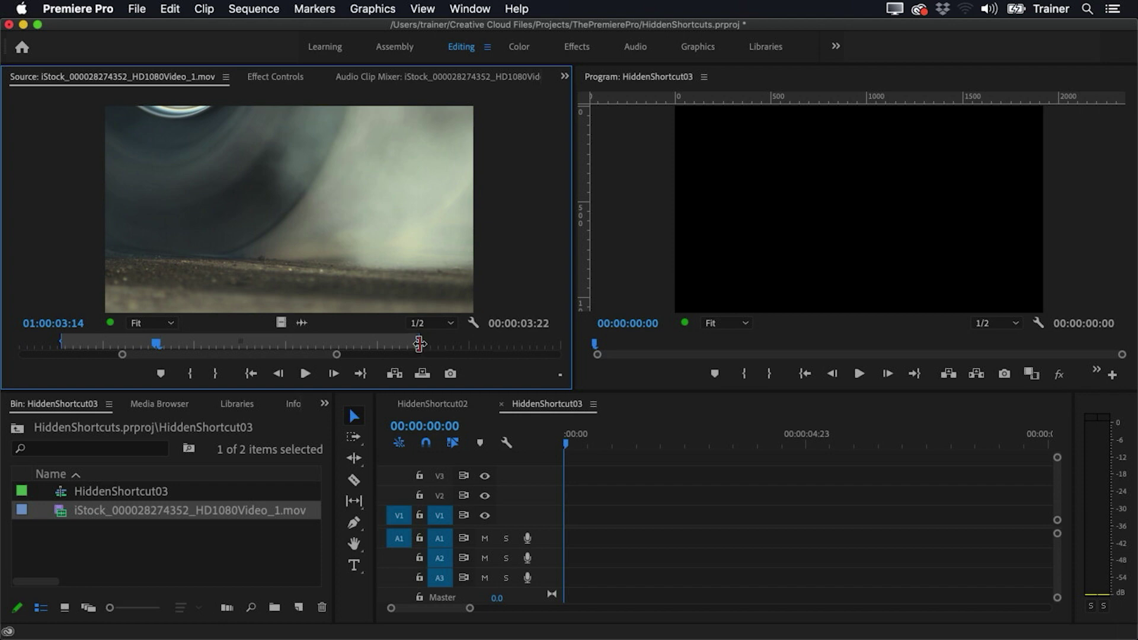
# Move the iStock source out point earlier and drag the marked range into the timeline.
pyautogui.moveTo(419, 342)
pyautogui.mouseDown()
pyautogui.moveTo(327, 340)
pyautogui.moveTo(408, 350)
pyautogui.mouseUp()
pyautogui.moveTo(409, 340); pyautogui.dragTo(279, 338)
pyautogui.moveTo(255, 239); pyautogui.dragTo(563, 516)
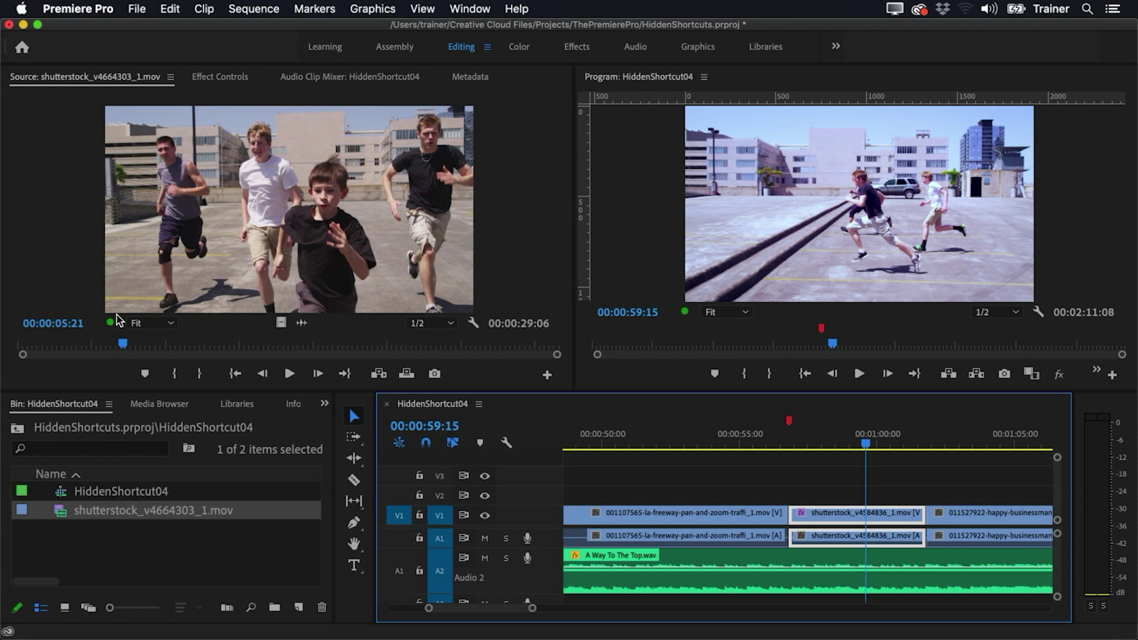
# Set a source In point at 00:00:07:11 and Option-drag it over the post-freeway shutterstock clip.
pyautogui.click(132, 346)
pyautogui.moveTo(156, 344); pyautogui.dragTo(152, 343)
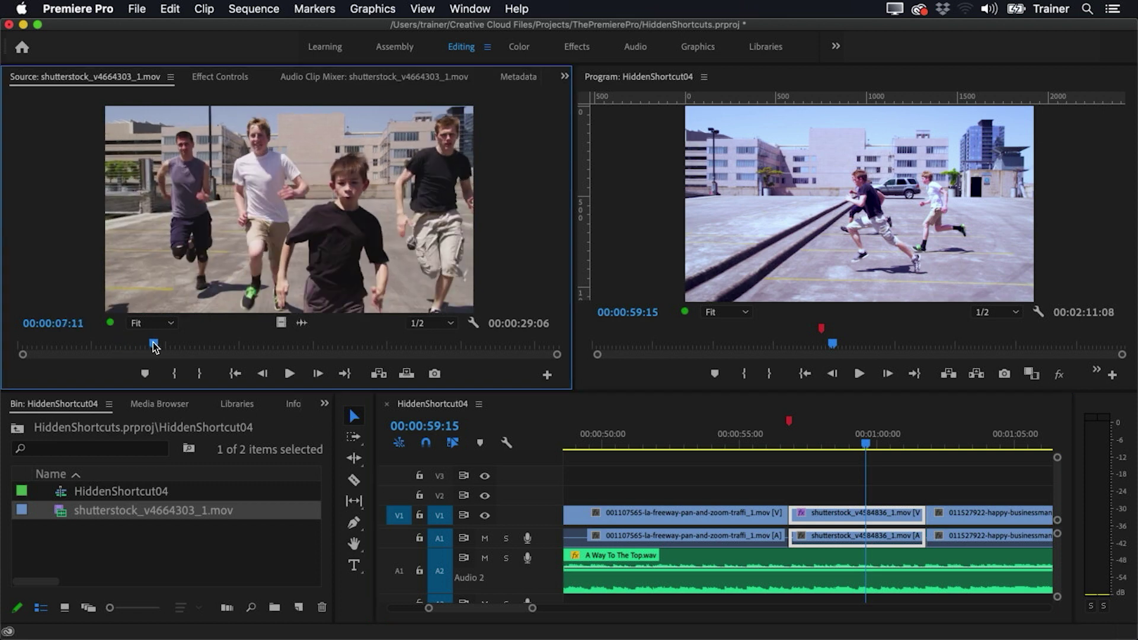
pyautogui.press('i')
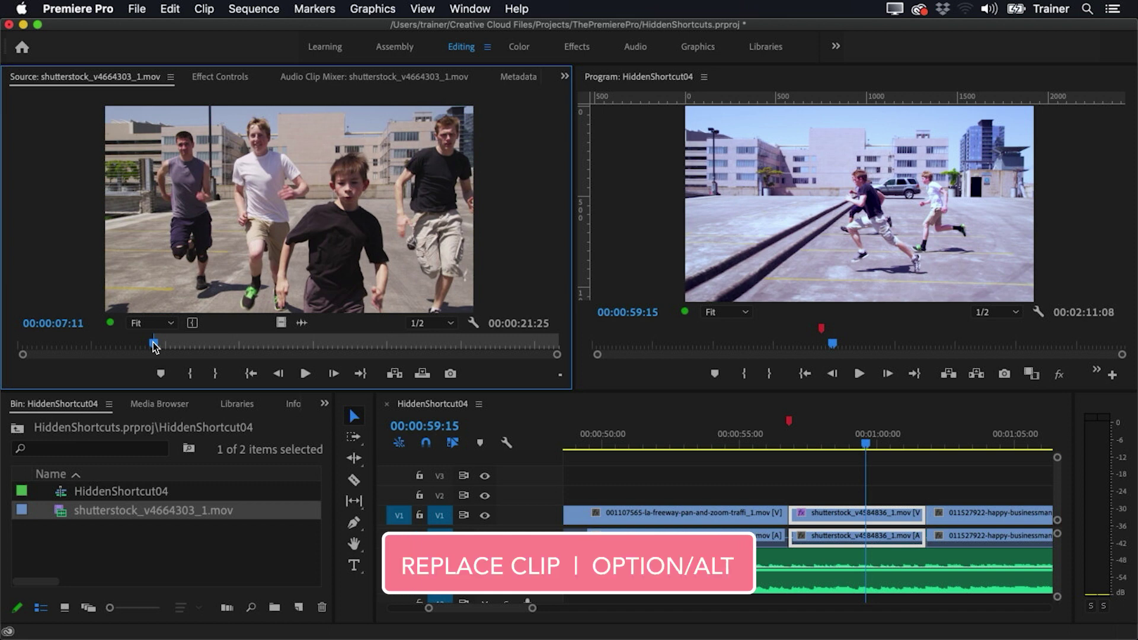
pyautogui.moveTo(269, 199); pyautogui.dragTo(872, 513)
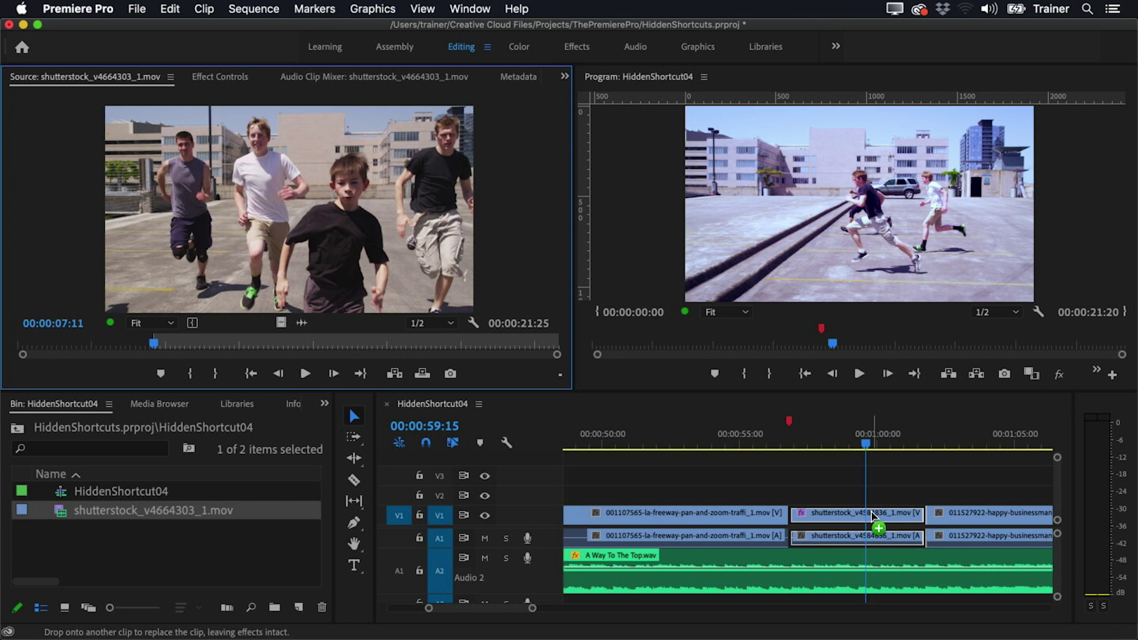
pyautogui.moveTo(872, 512); pyautogui.dragTo(872, 513)
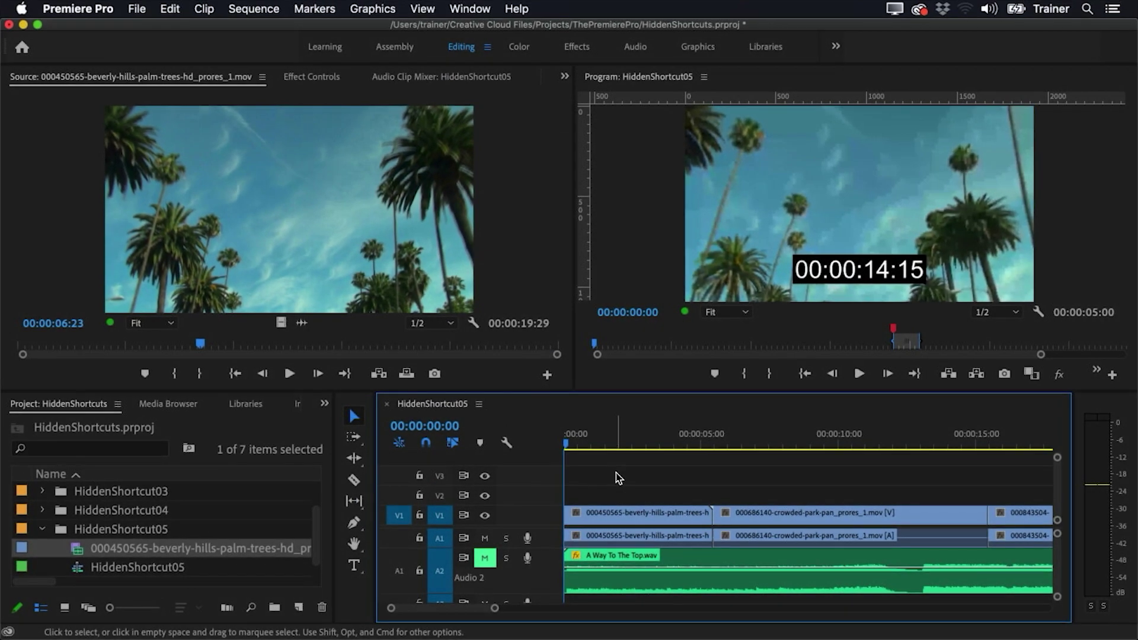
# Stop playback at 00:00:02:15, then Option-drag the palm-trees source onto the first V1 clip.
pyautogui.press('space')
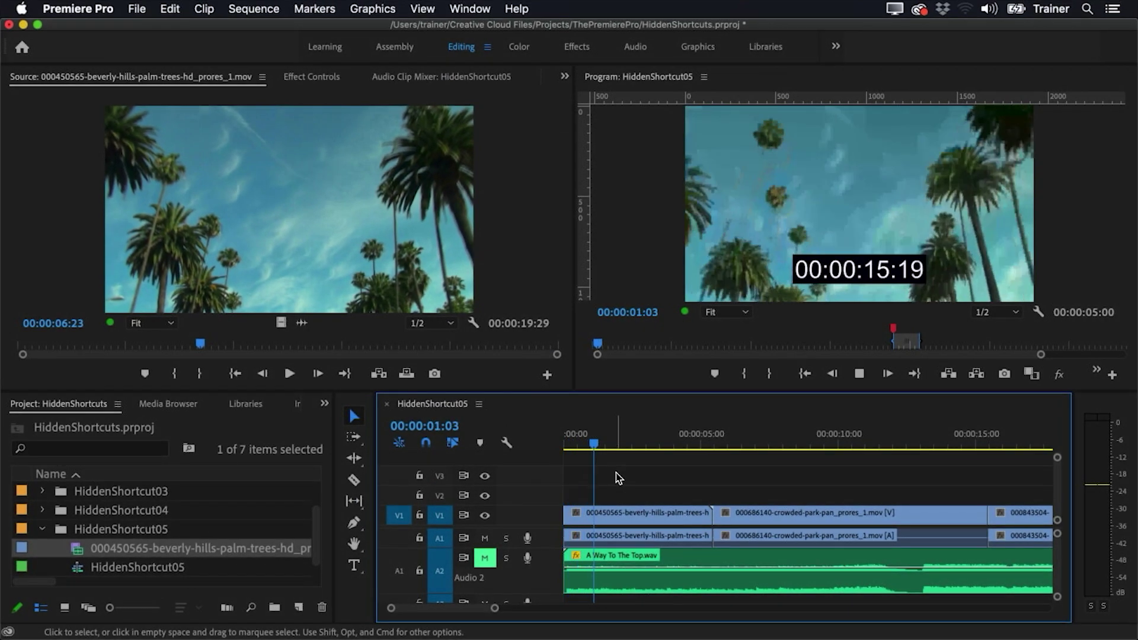
pyautogui.press('d')
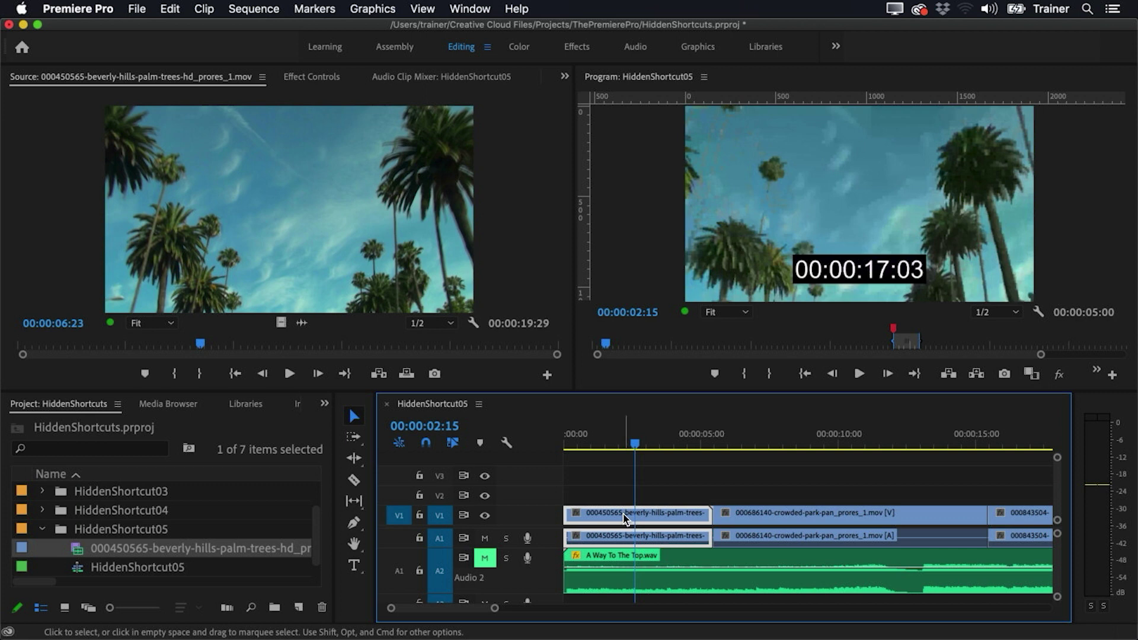
pyautogui.click(355, 244)
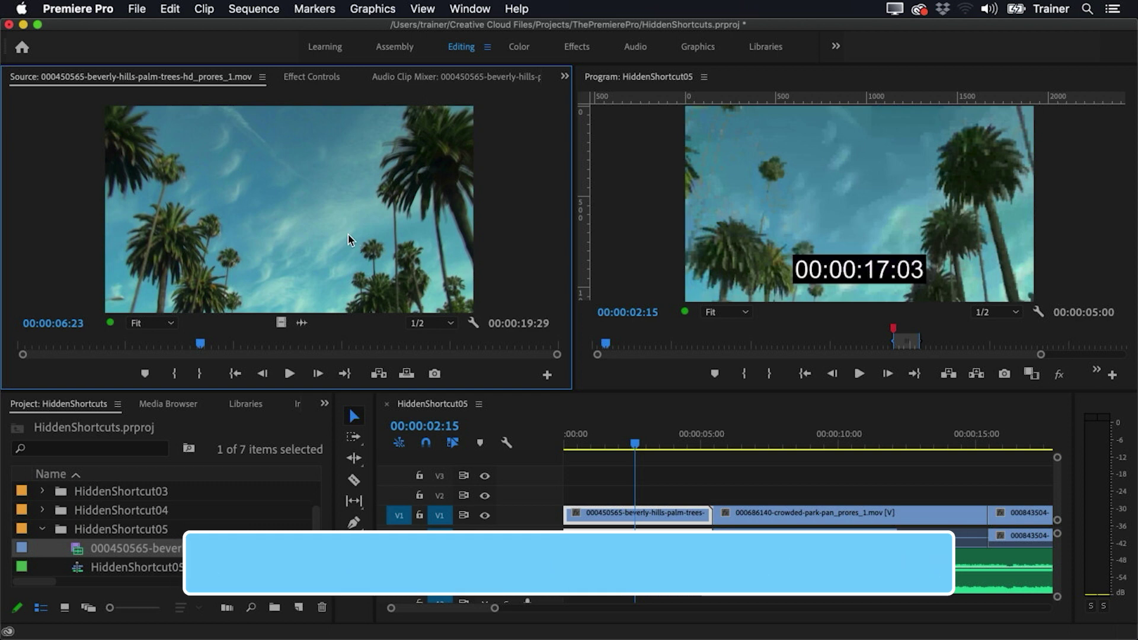
pyautogui.moveTo(348, 234); pyautogui.dragTo(637, 516)
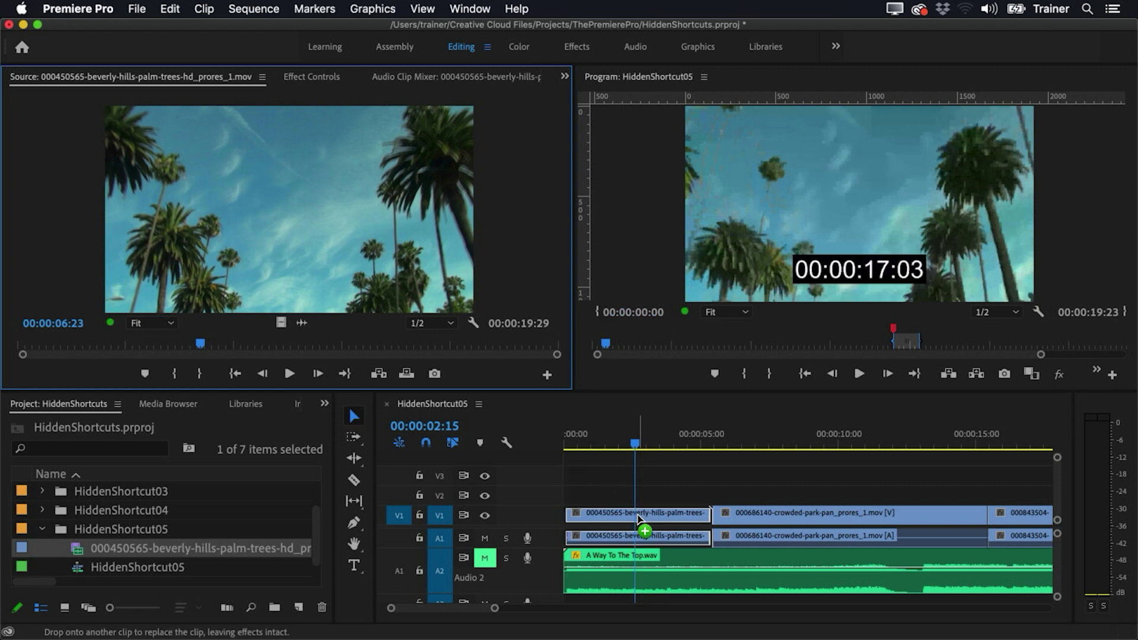
pyautogui.moveTo(638, 519); pyautogui.dragTo(640, 515)
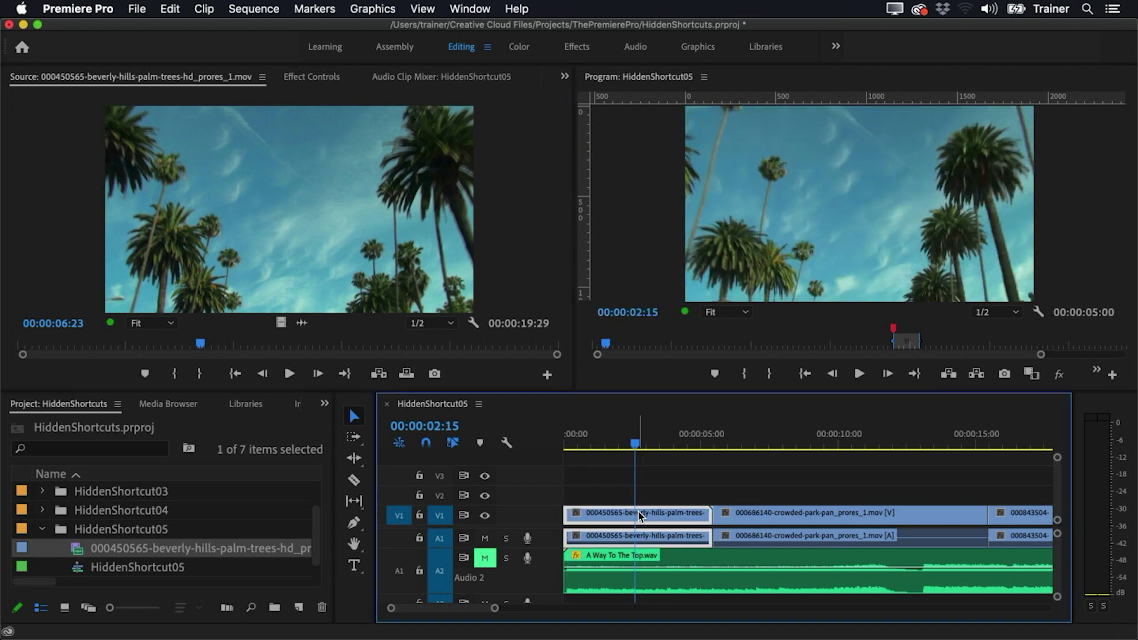